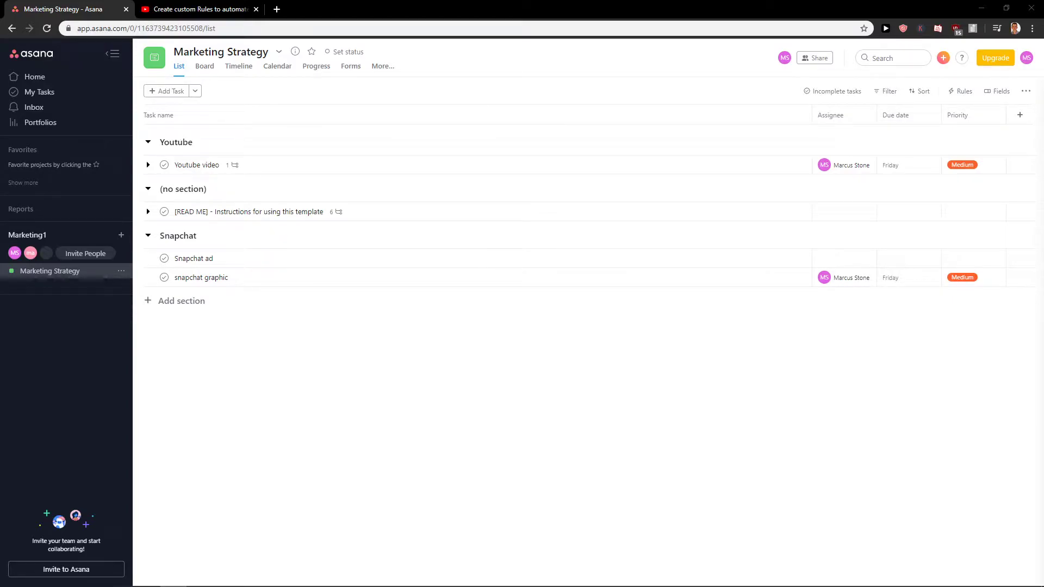
Open the Youtube video task's details and pick a second teammate to receive an assigned copy.
left_click(147, 165)
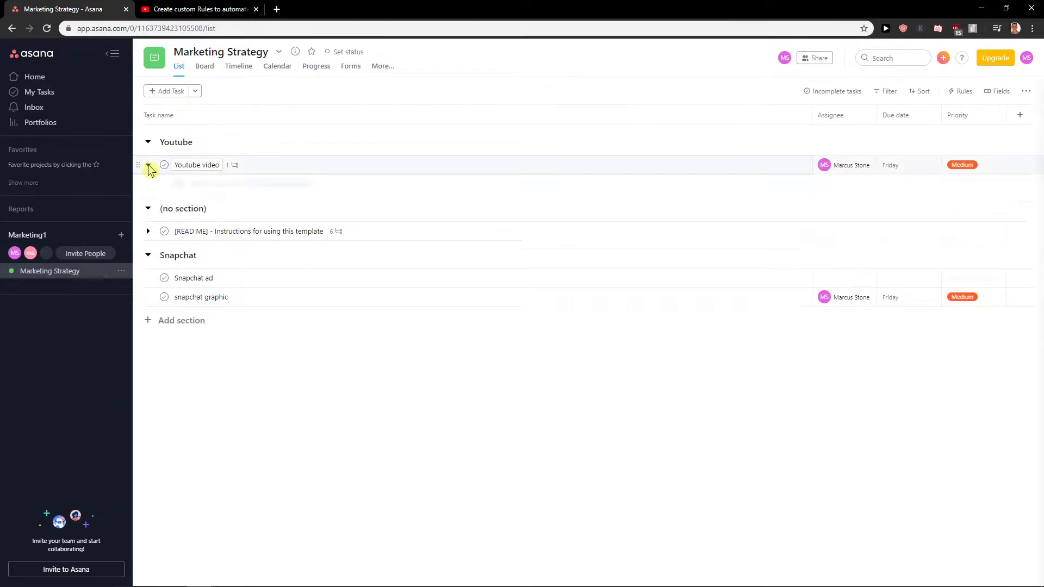
left_click(148, 165)
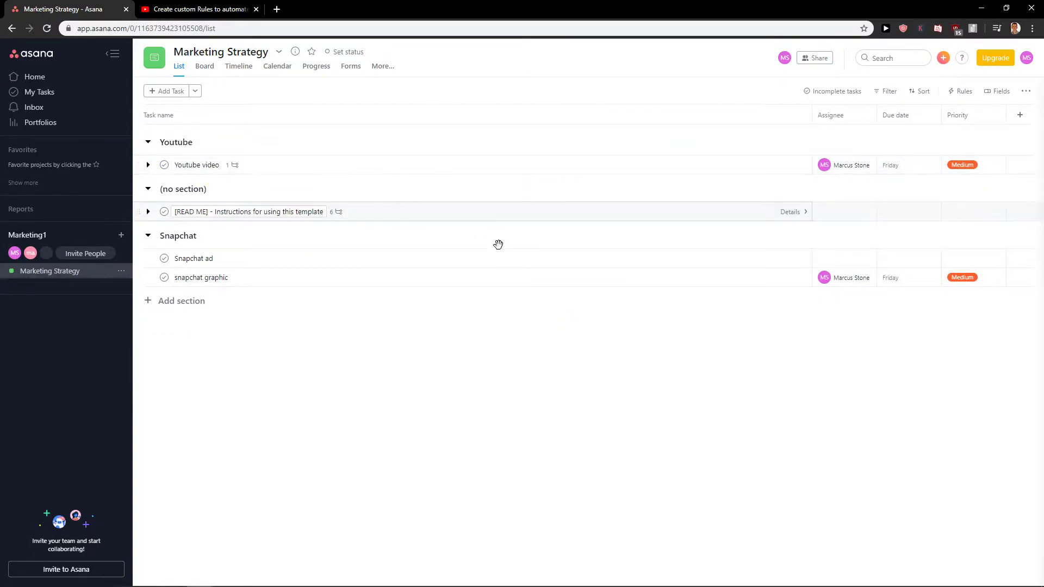
mouse_move(824, 165)
left_click(787, 166)
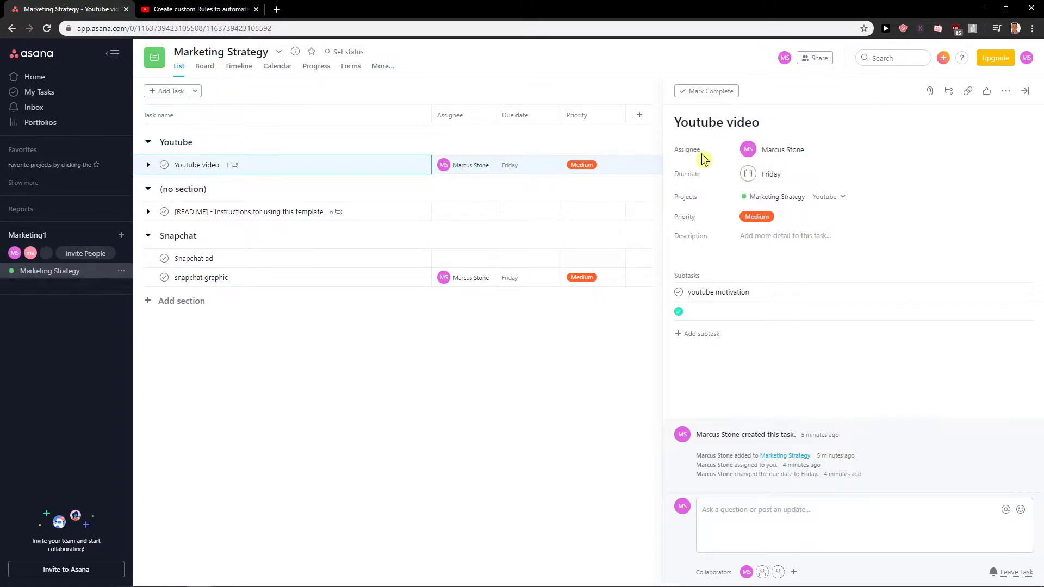
left_click(748, 150)
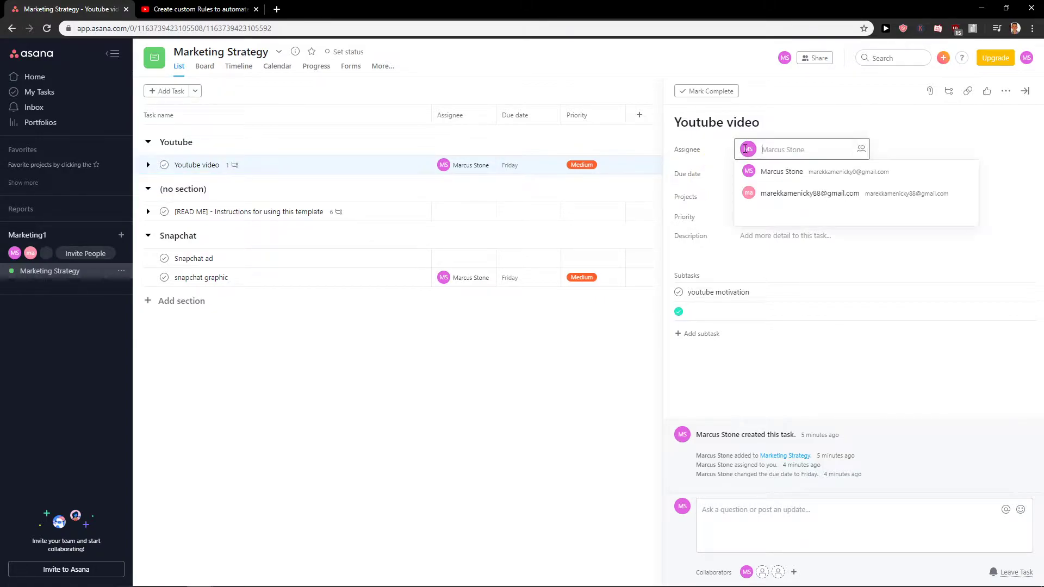
left_click(862, 150)
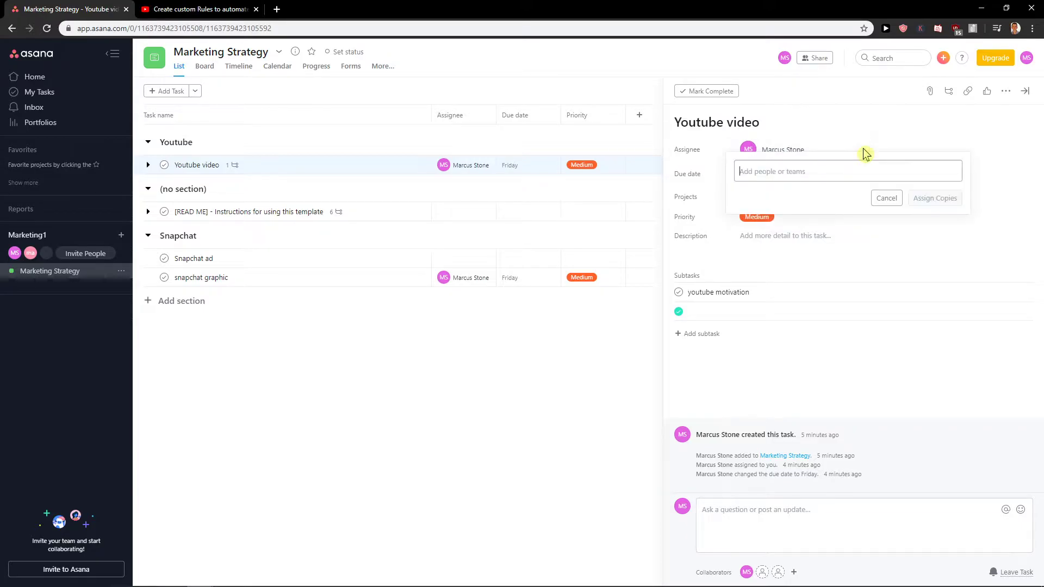
type("m")
left_click(804, 198)
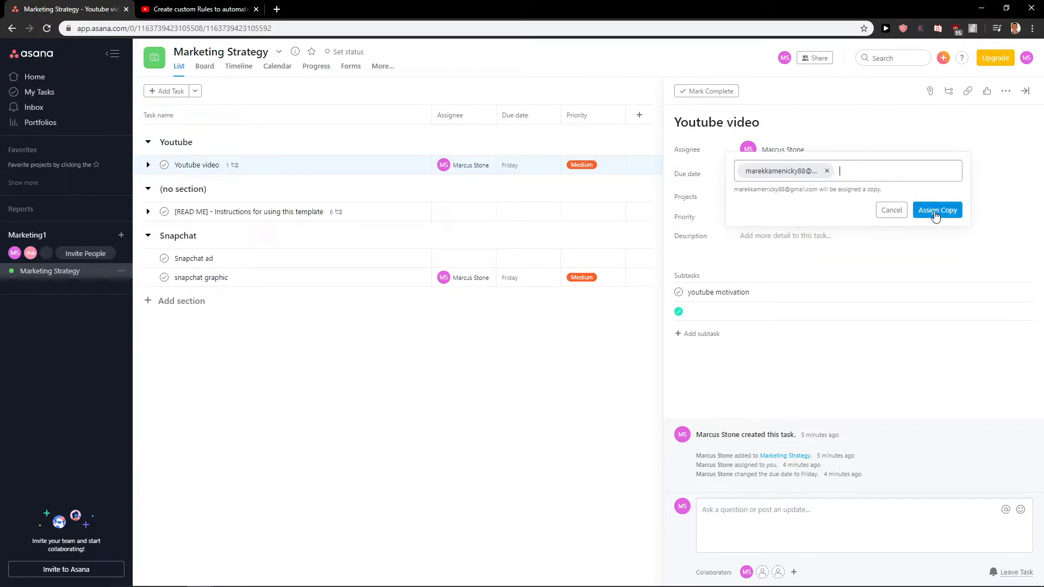
Confirm the Youtube video copy for the second teammate and close the task details.
left_click(937, 210)
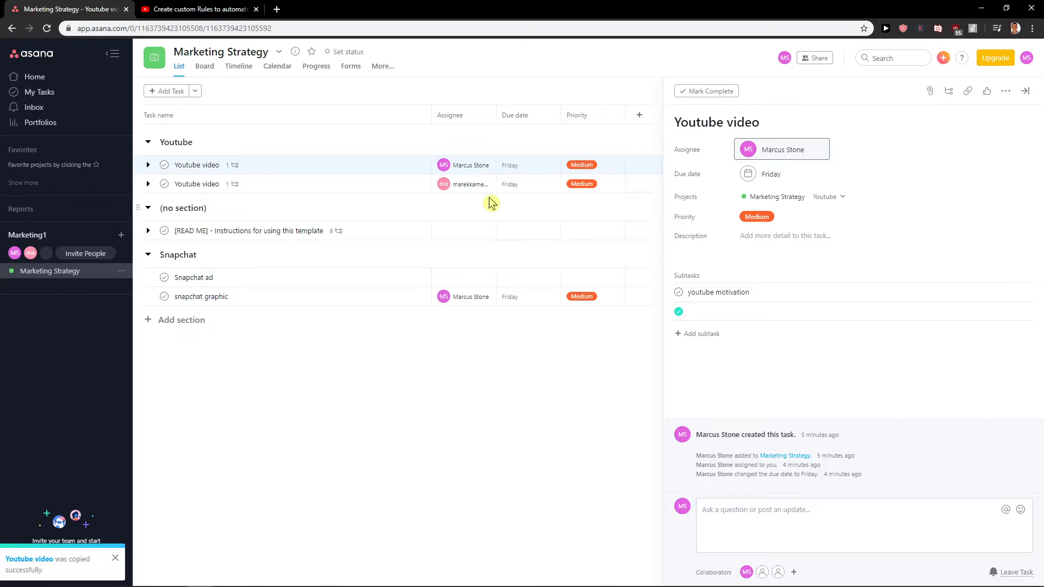
left_click(788, 150)
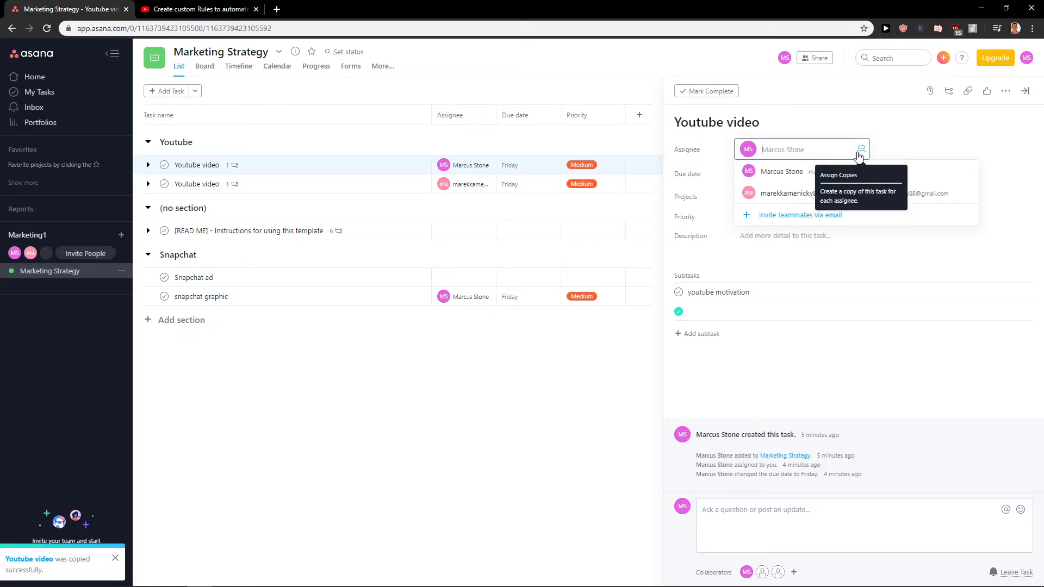
left_click(466, 421)
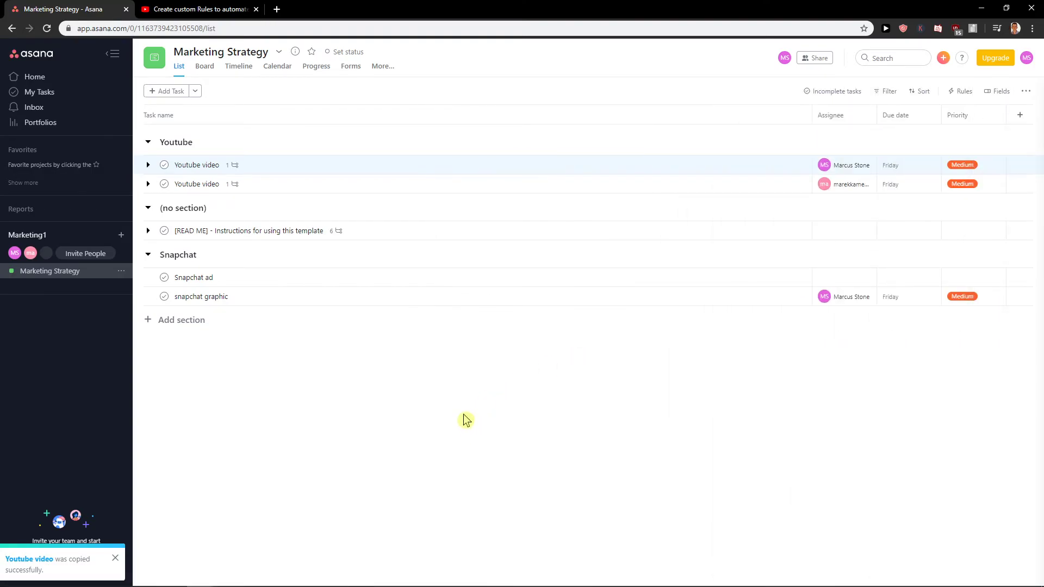